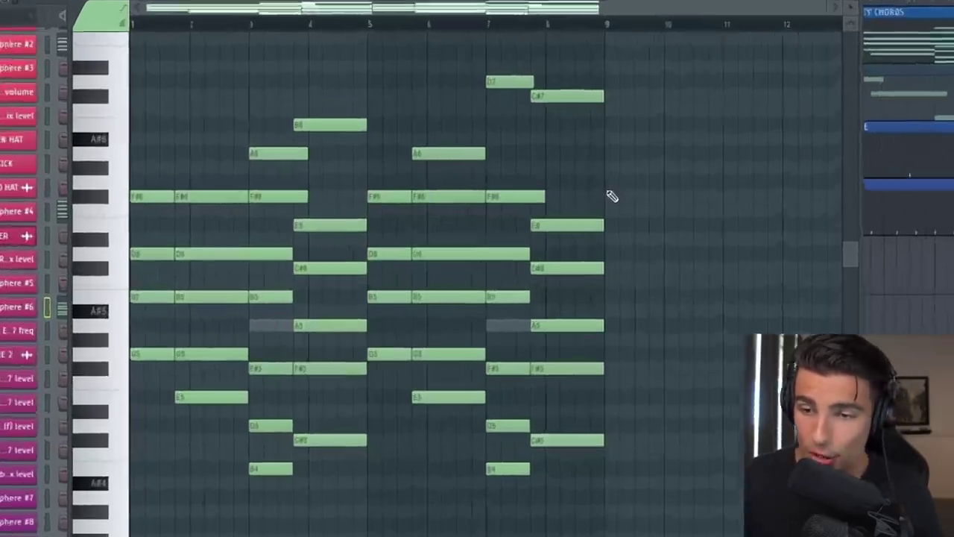
Play the chord progression and bring up the Omnisphere #6 chord instrument.
key("space")
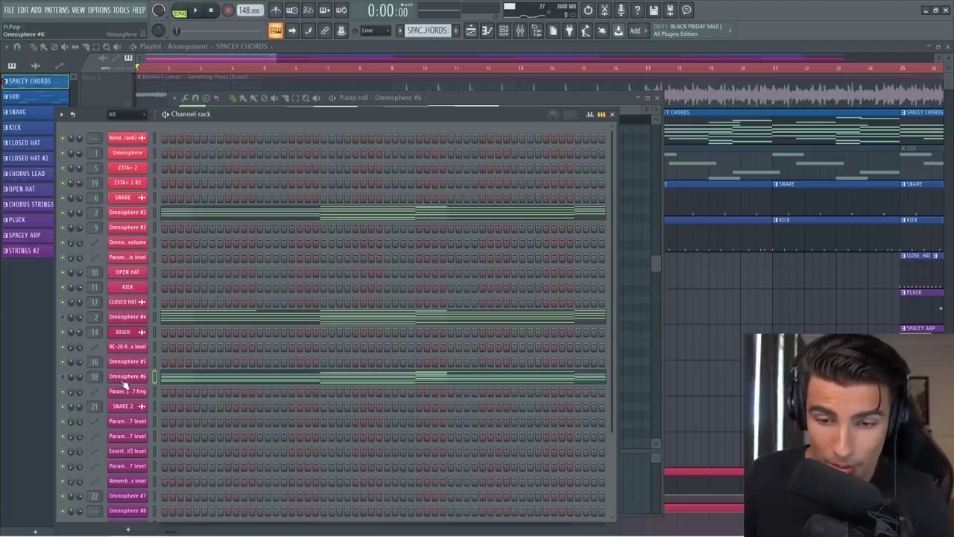
left_click(127, 376)
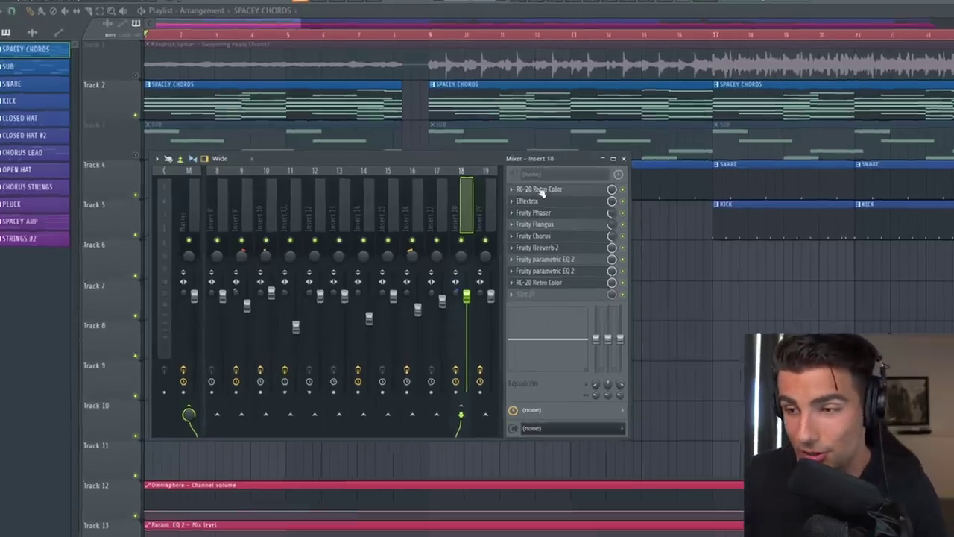
Inspect insert 18's RC-20, Effectrix, Phaser, Flangus and Chorus, then unmute Track 3's SUB clips and play.
left_click(505, 208)
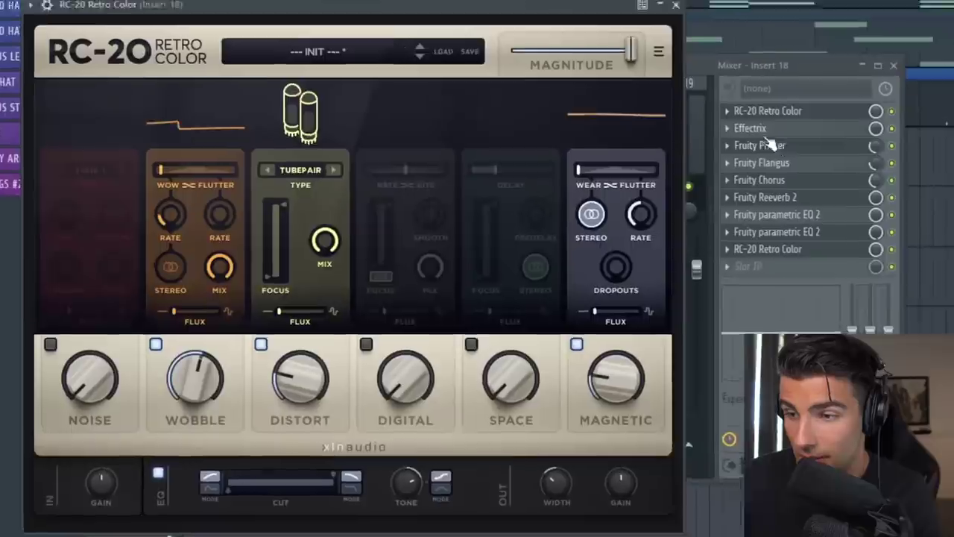
left_click(766, 129)
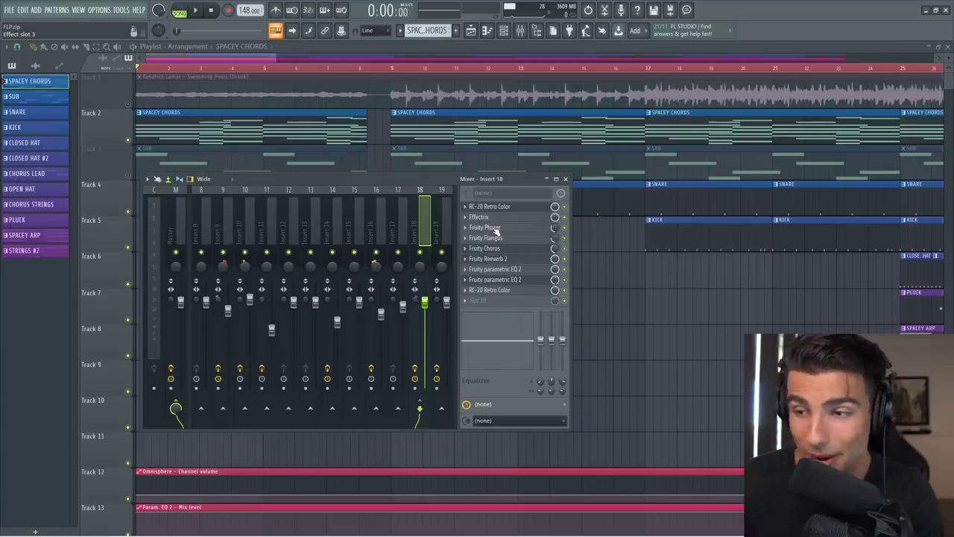
left_click(492, 227)
left_click(492, 238)
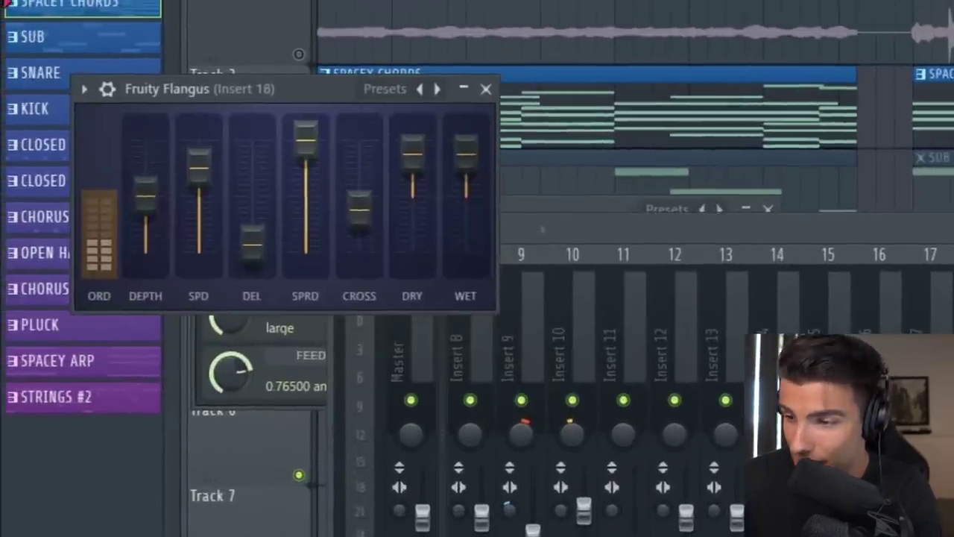
left_click(492, 248)
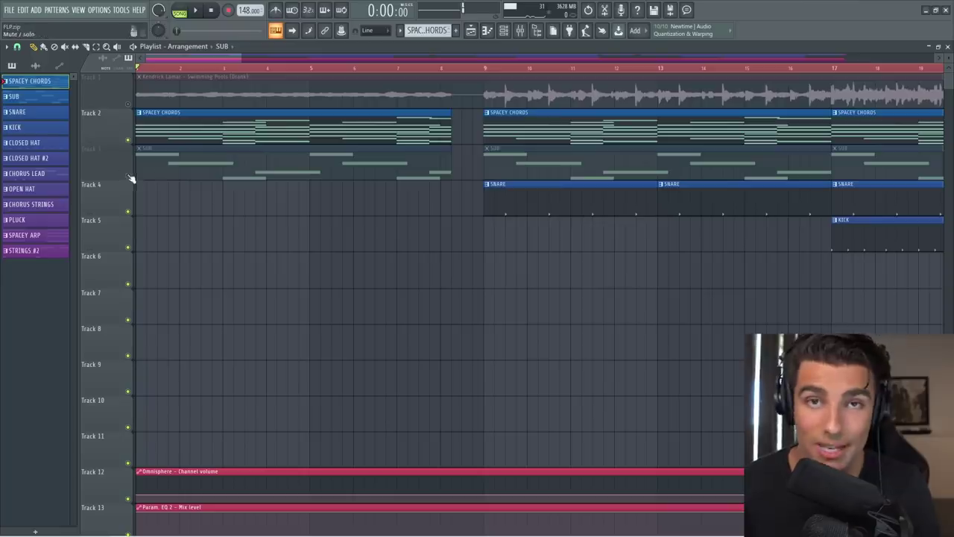
left_click(129, 177)
key("space")
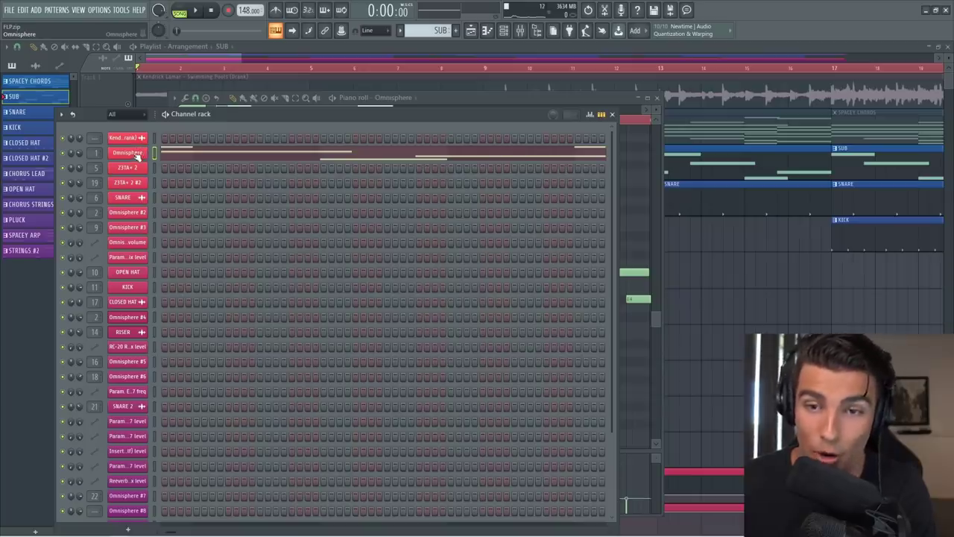
Make the sub's G4, E4, C#4 and B3 notes legato, play them, and view Fruity Reeverb 2.
left_click(136, 155)
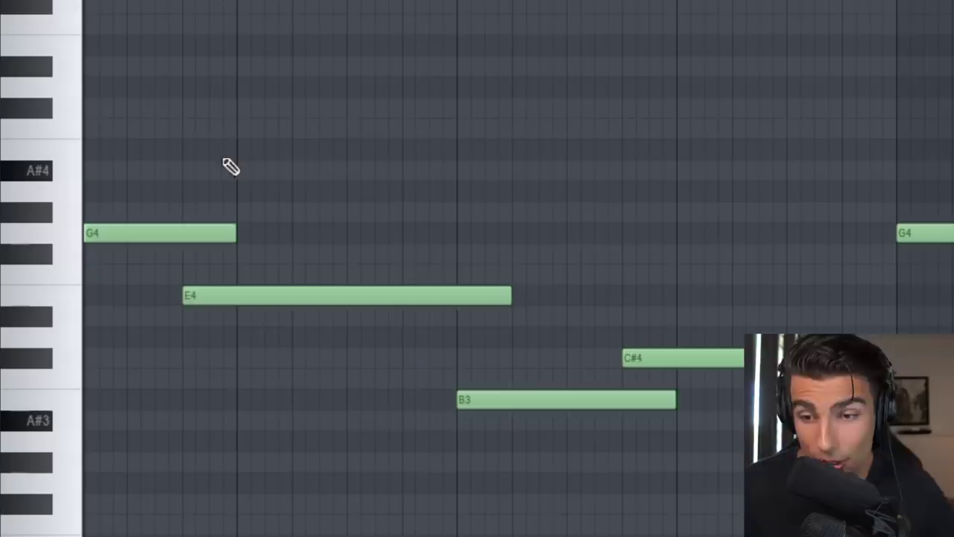
left_click_drag(227, 236, 664, 451)
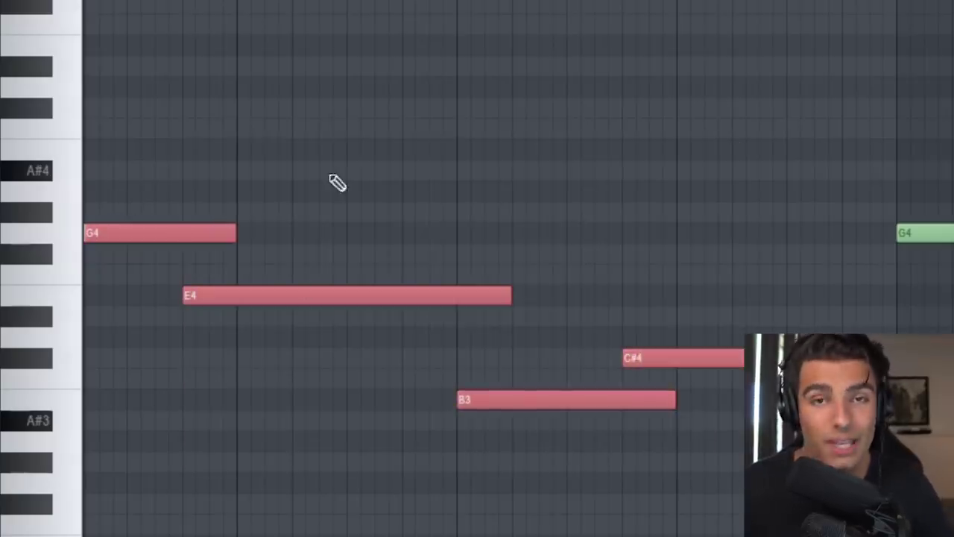
key("ctrl+l")
key("space")
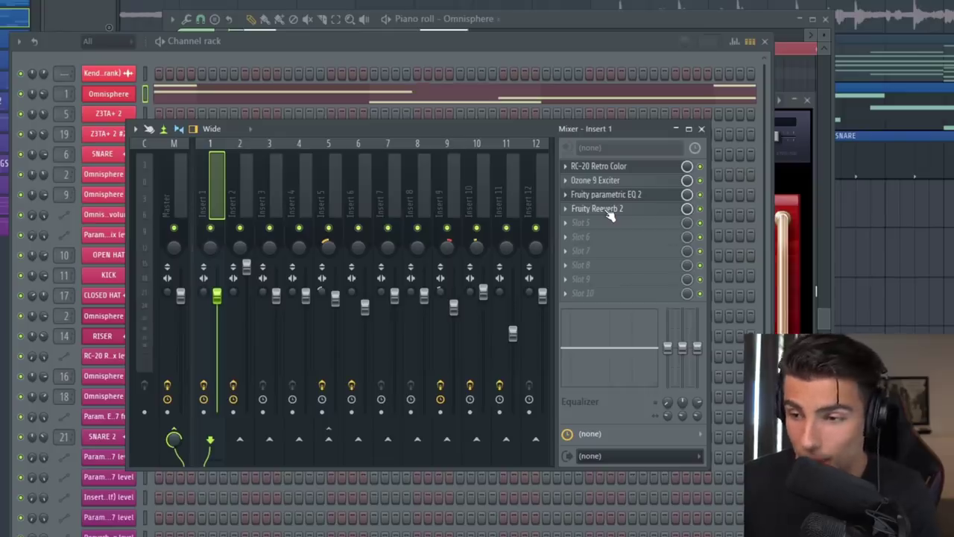
left_click(608, 211)
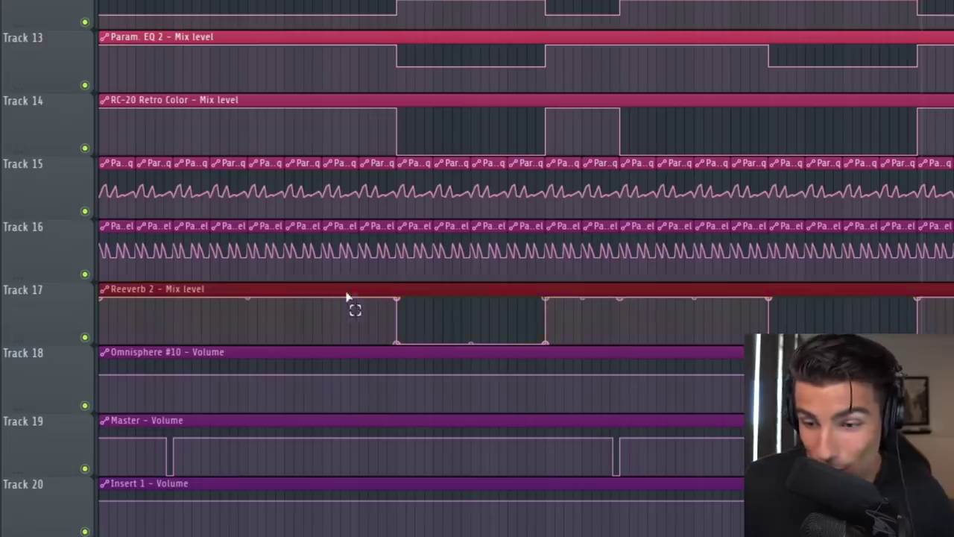
left_click_drag(345, 297, 820, 283)
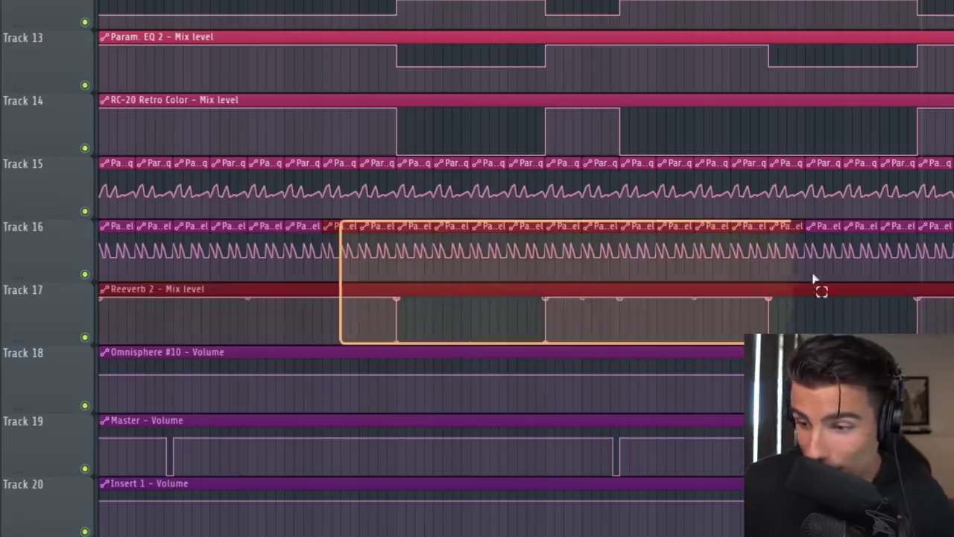
key("ctrl+d")
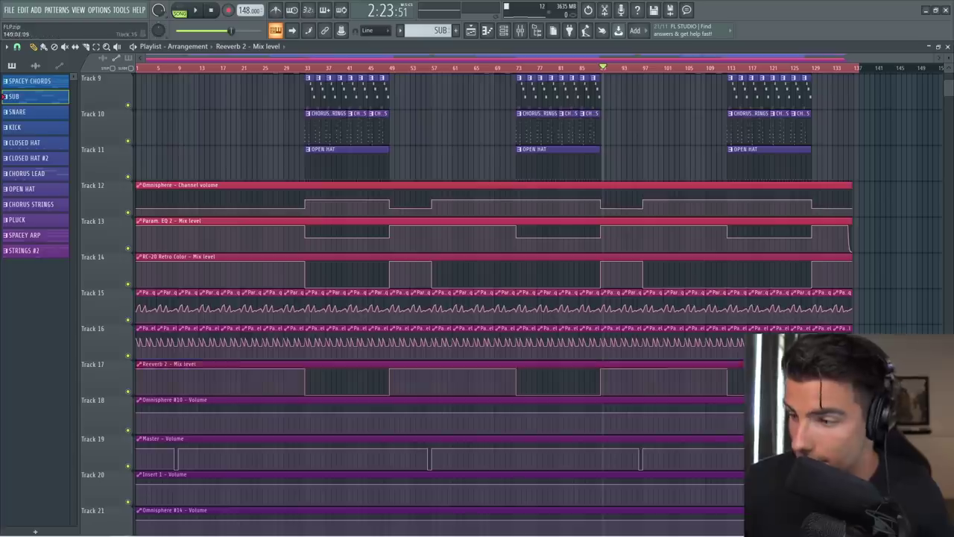
scroll(287, 358, "up", 5)
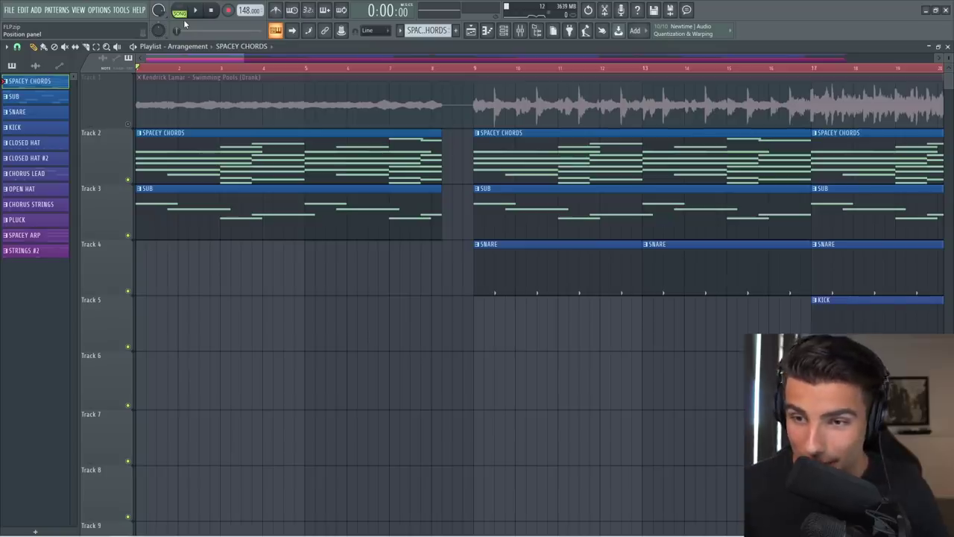
key("space")
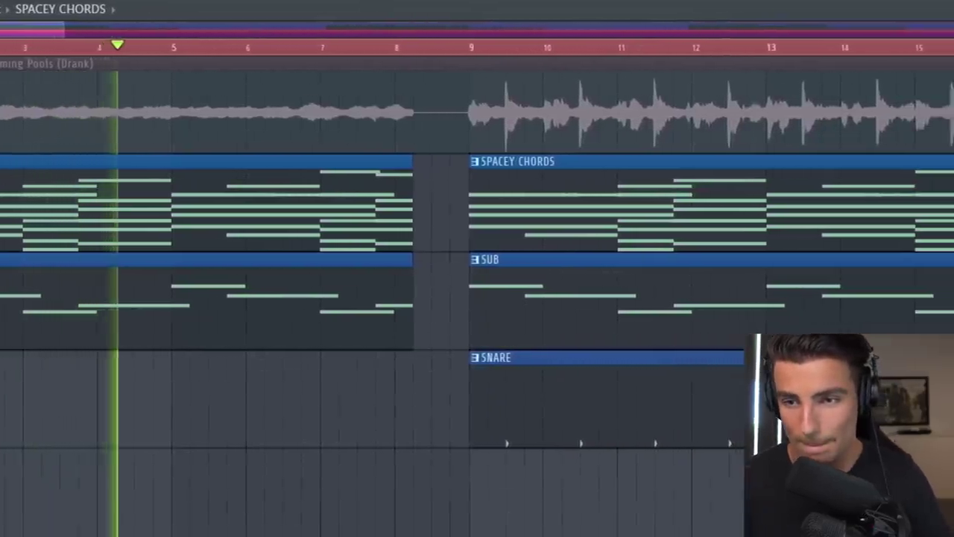
key("space")
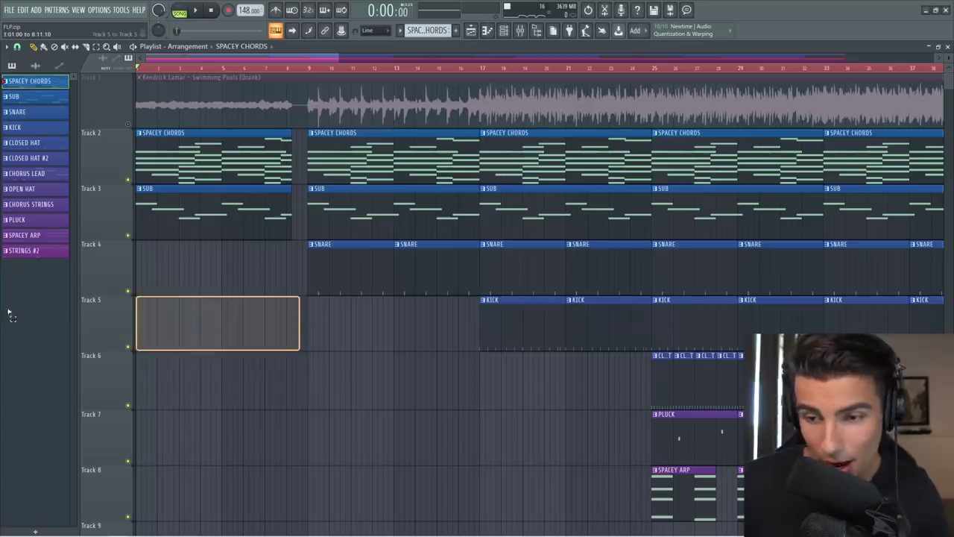
scroll(327, 319, "up", 3)
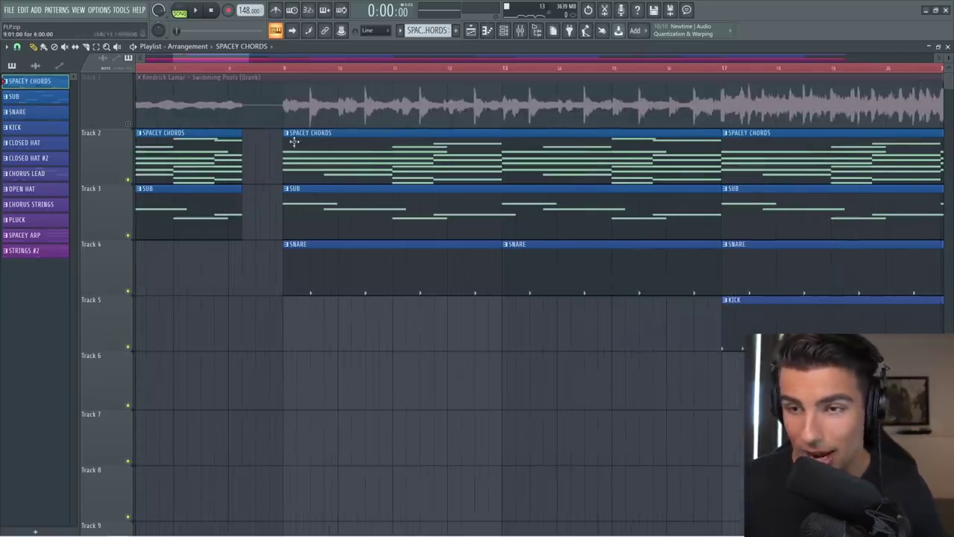
left_click(285, 71)
key("space")
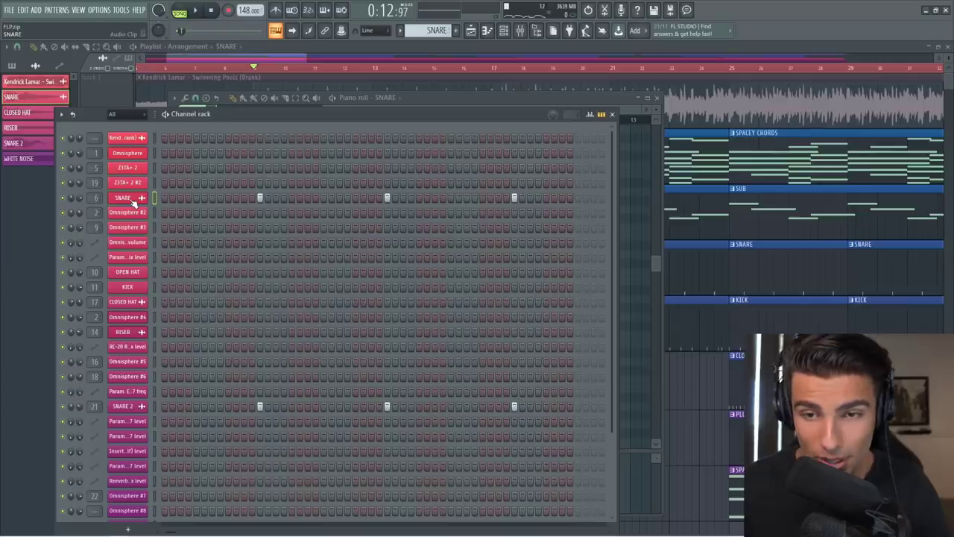
Review the SNARE channel settings and the Fruity Reeverb 2 on mixer insert 6.
left_click(132, 200)
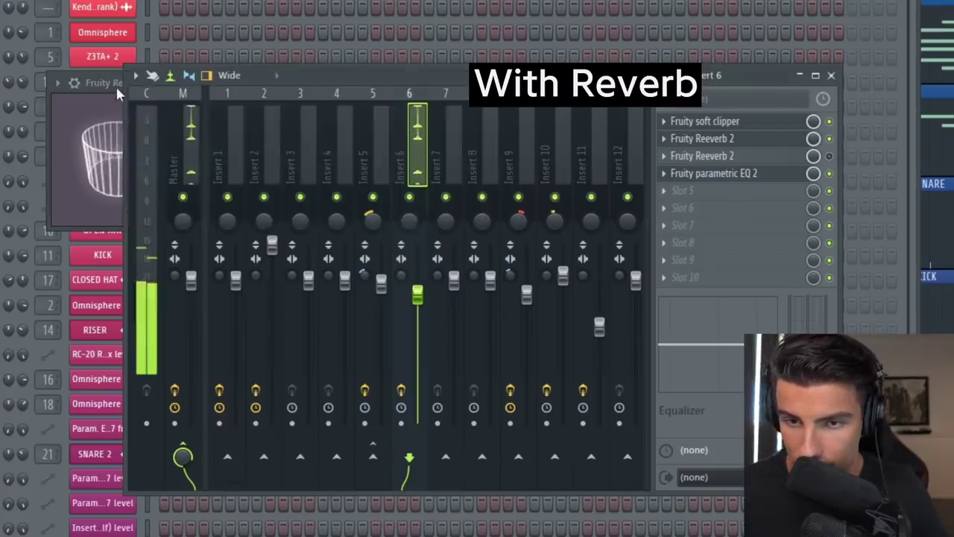
left_click(117, 94)
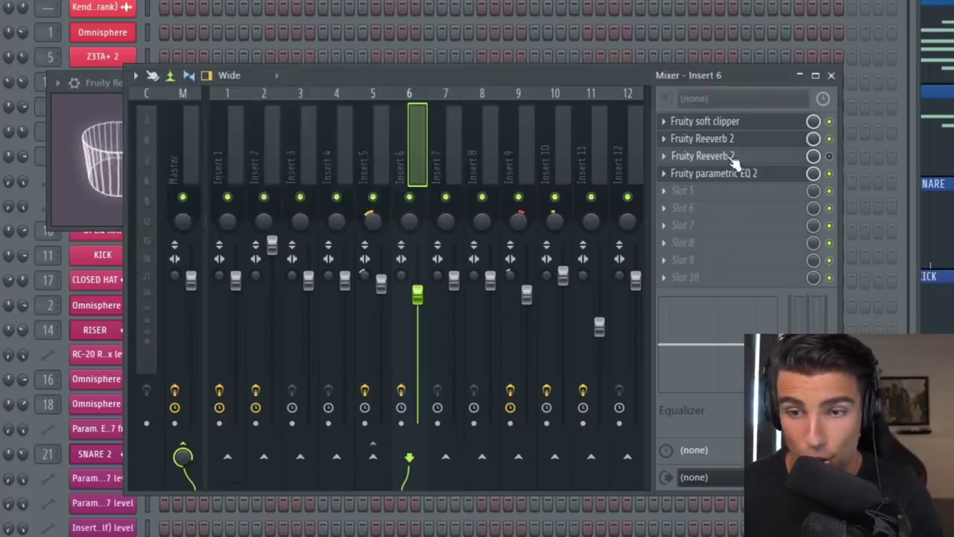
left_click(731, 155)
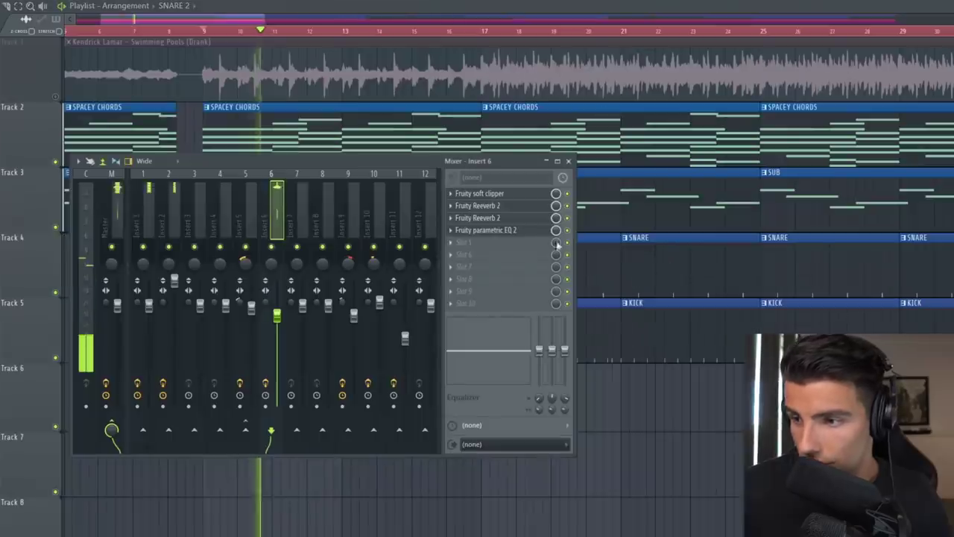
left_click(484, 219)
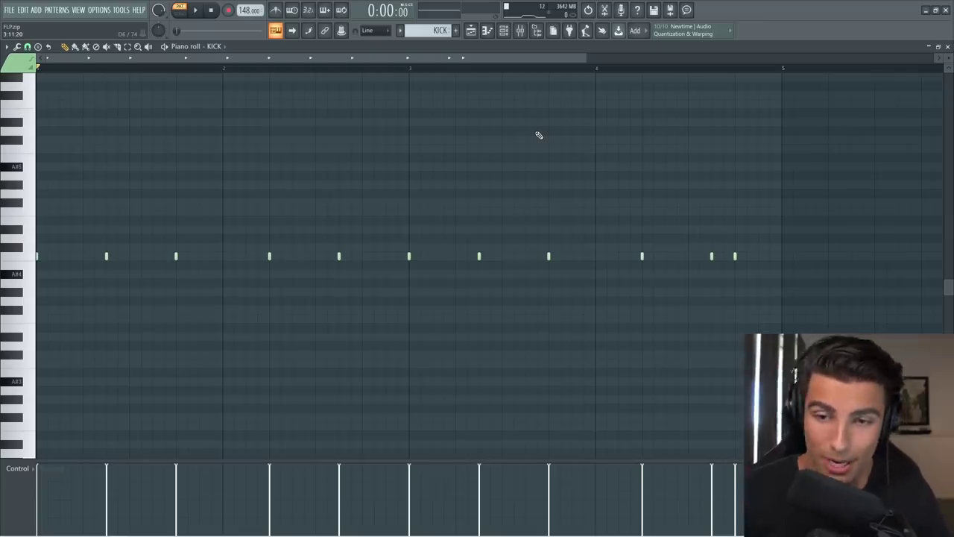
Play the kick pattern, move the BWB [WAVE 2] KICK (4) sample to Track 1, and show the channel rack.
key("space")
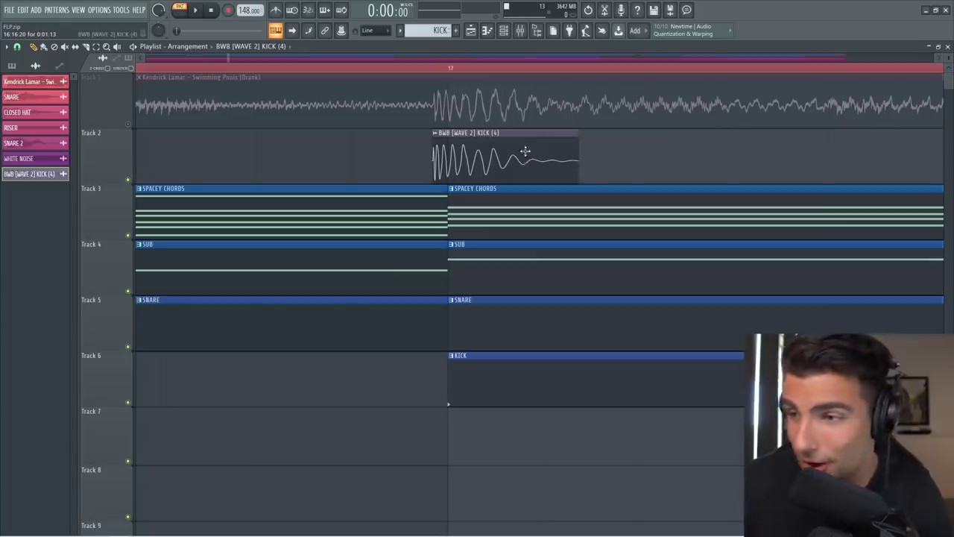
left_click_drag(506, 159, 525, 86)
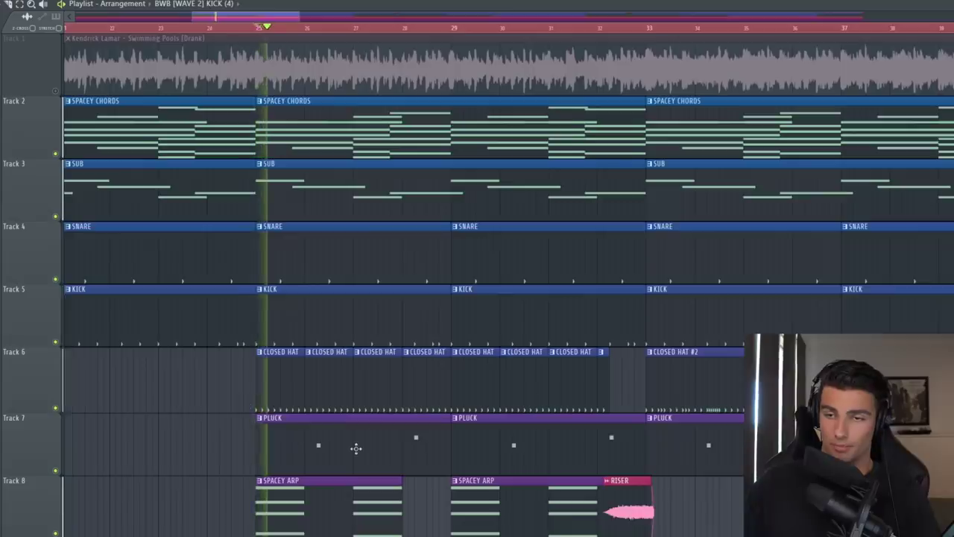
scroll(422, 468, "up", 2)
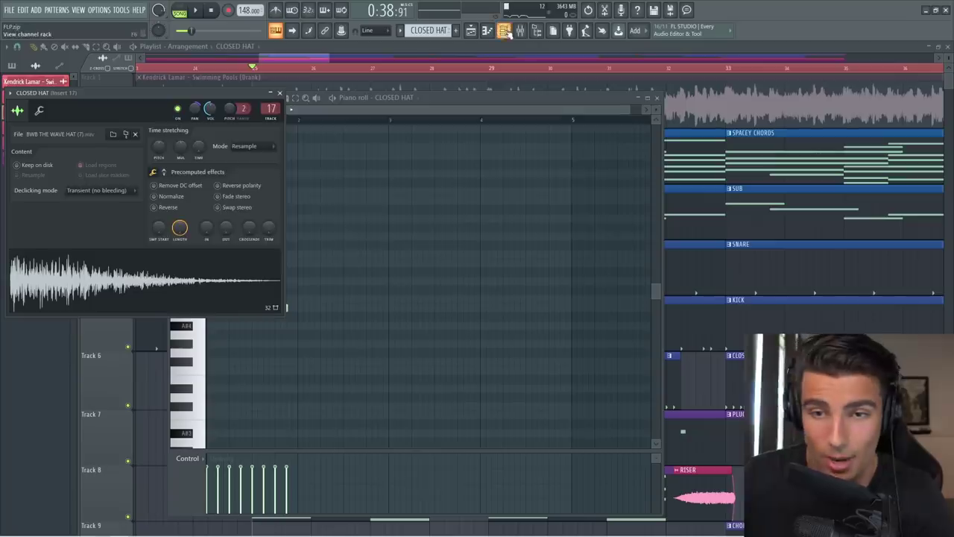
key("F6")
Audition the CLOSED HAT pattern and the song from bar 25, then view Omnisphere #5's Cliquer patch.
left_click(129, 167)
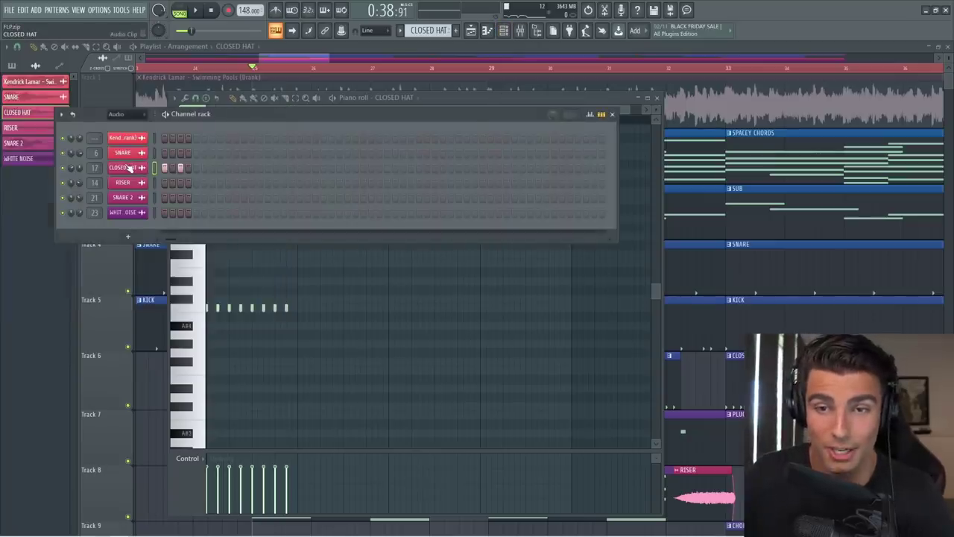
left_click(129, 167)
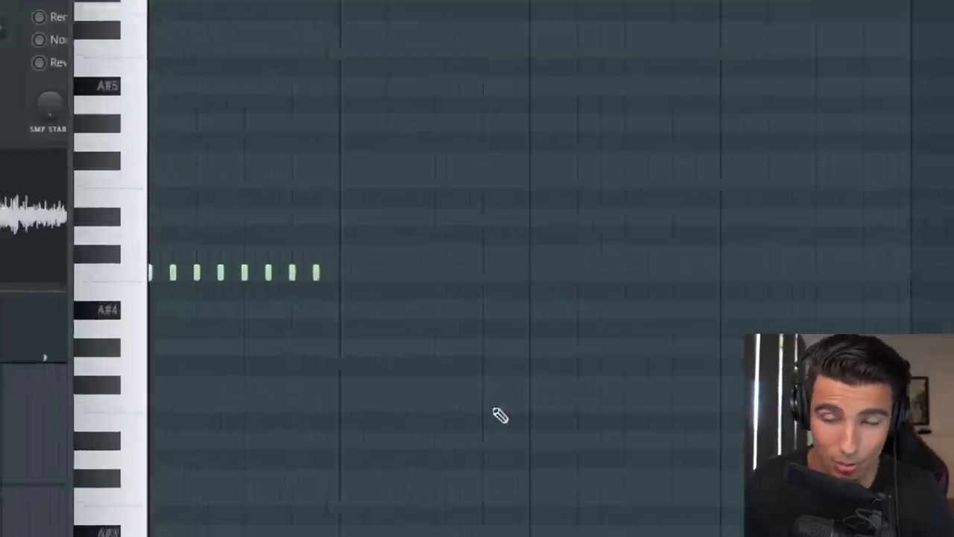
key("space")
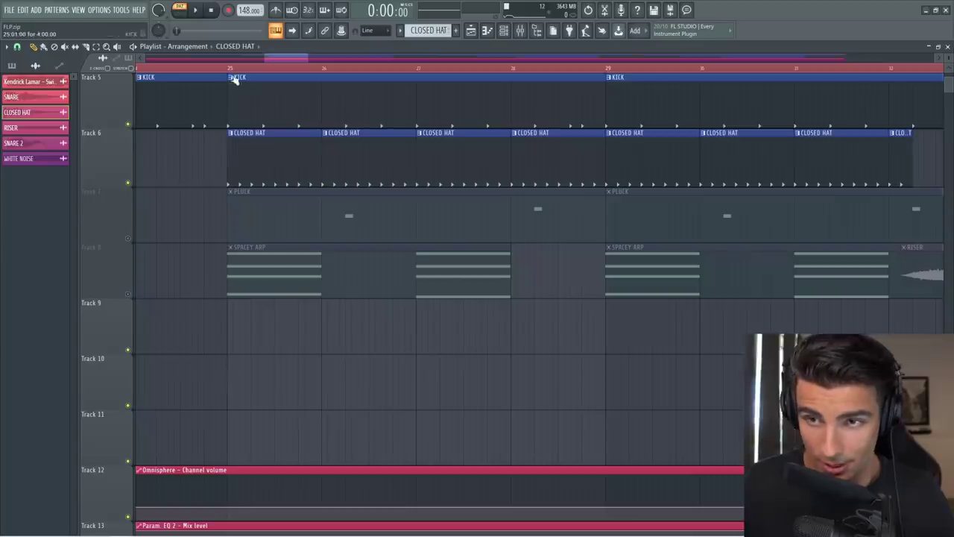
key("space")
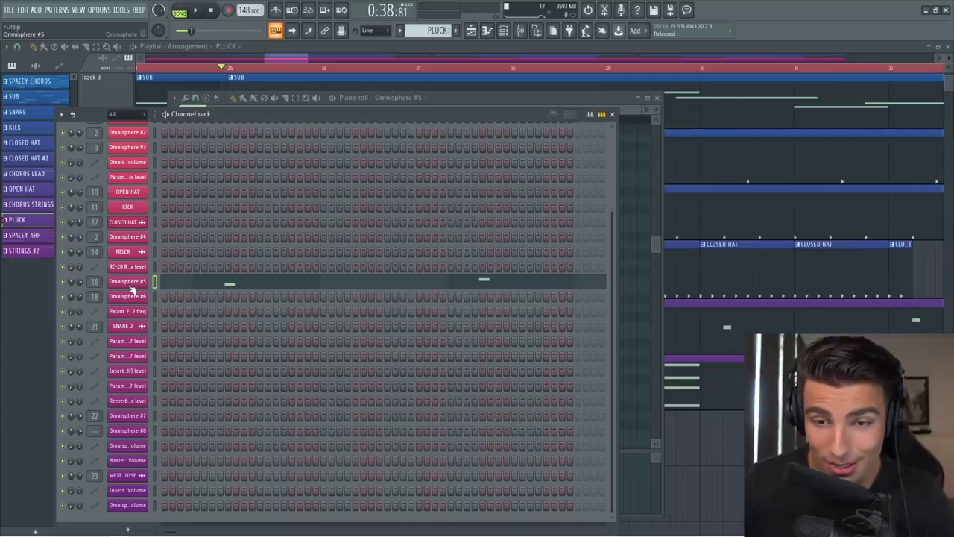
left_click(127, 283)
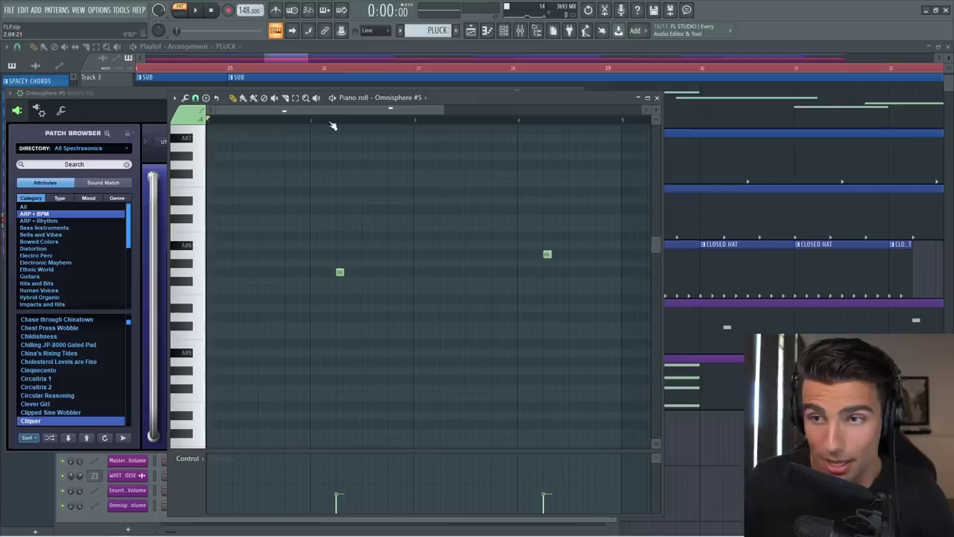
Play from bar 25, review Omnisphere #7's layer, FX and ARP pages, and select the eight SPACEY ARP notes.
left_click(322, 120)
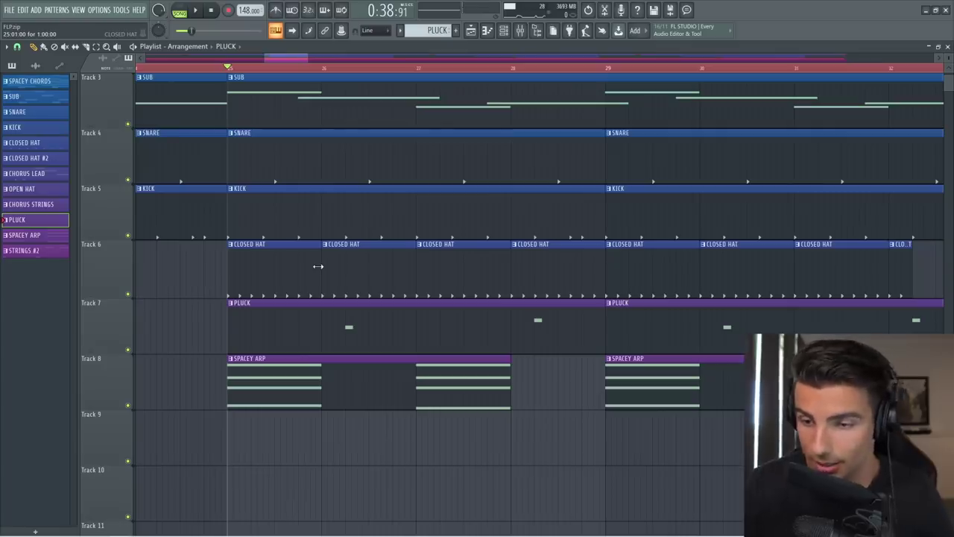
key("space")
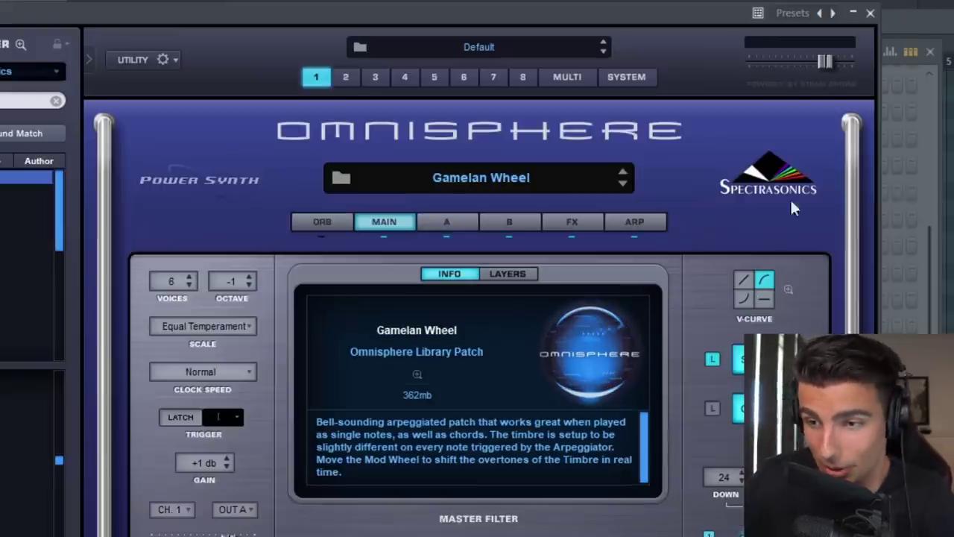
left_click(447, 237)
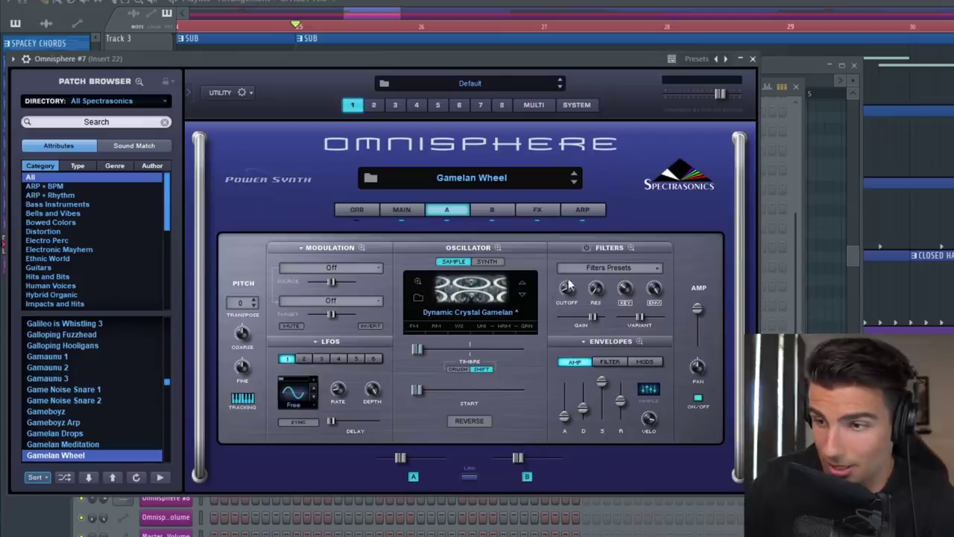
left_click(538, 211)
left_click(589, 211)
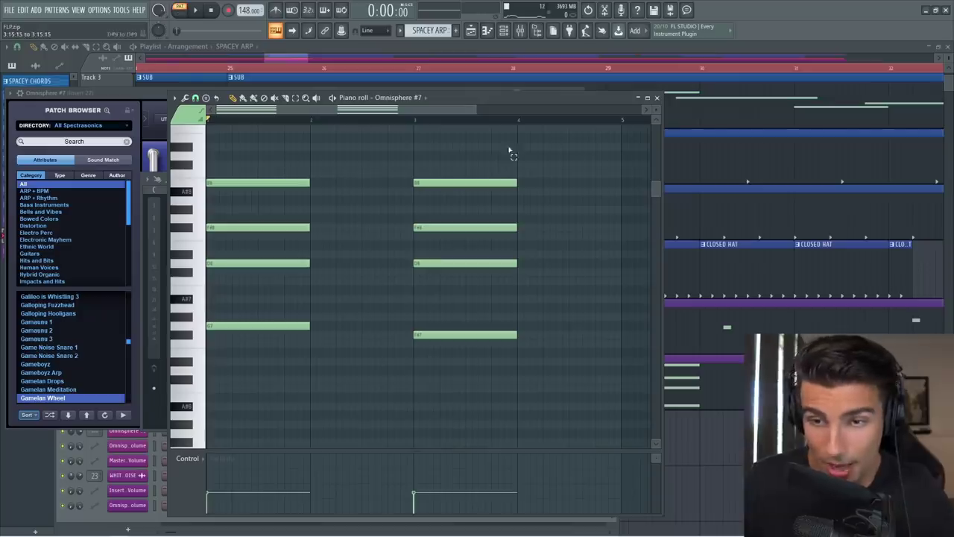
left_click_drag(513, 141, 224, 403)
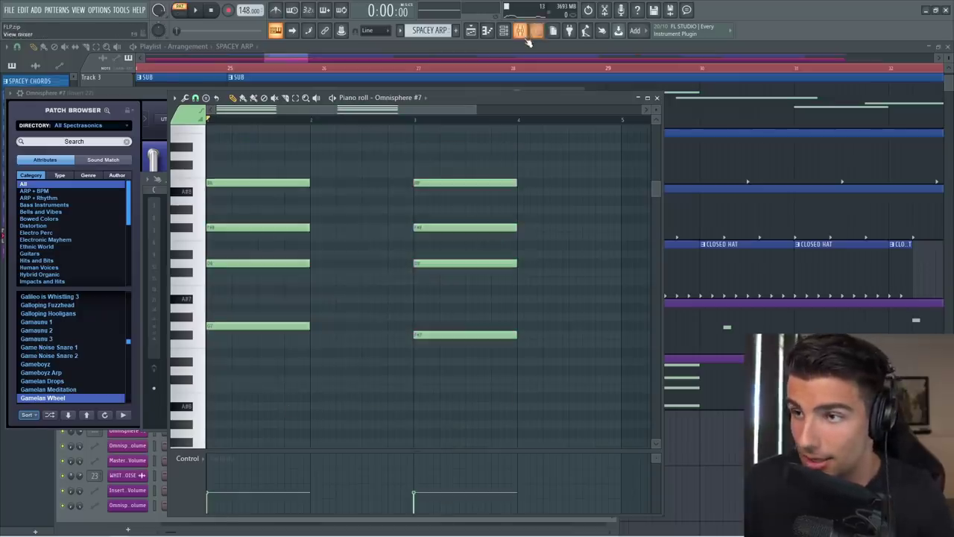
Inspect the arp's Effectrix and Fruity Flangus effects on mixer insert 22.
left_click(526, 40)
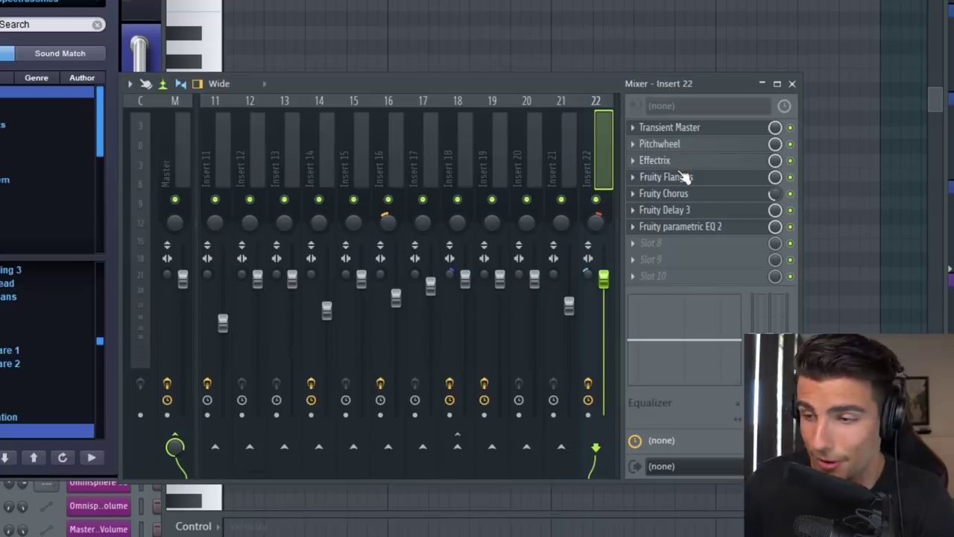
left_click(654, 161)
left_click(666, 177)
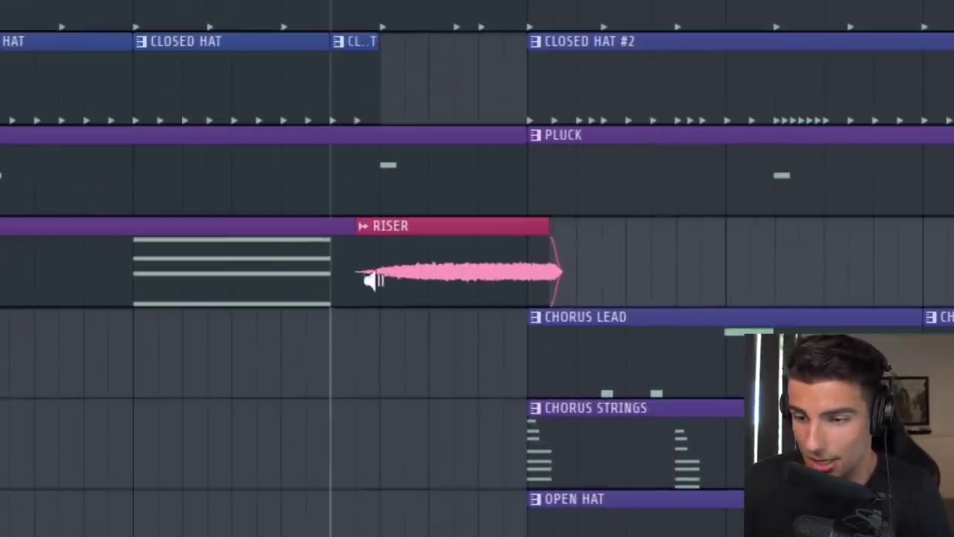
Stop playback after the RISER, select the bar-33 chorus clips and open the CHORUS LEAD notes.
left_click(362, 260)
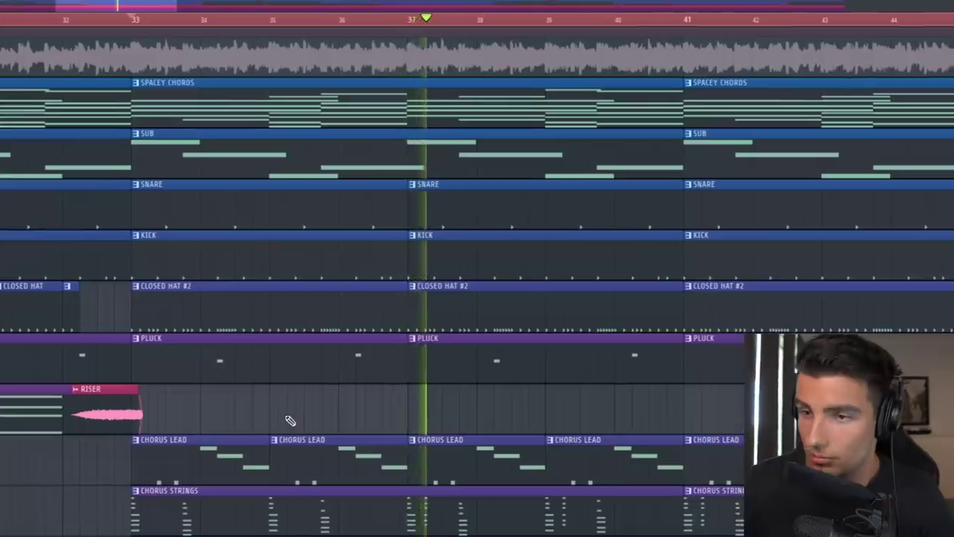
key("space")
left_click_drag(359, 109, 783, 327)
double_click(363, 370)
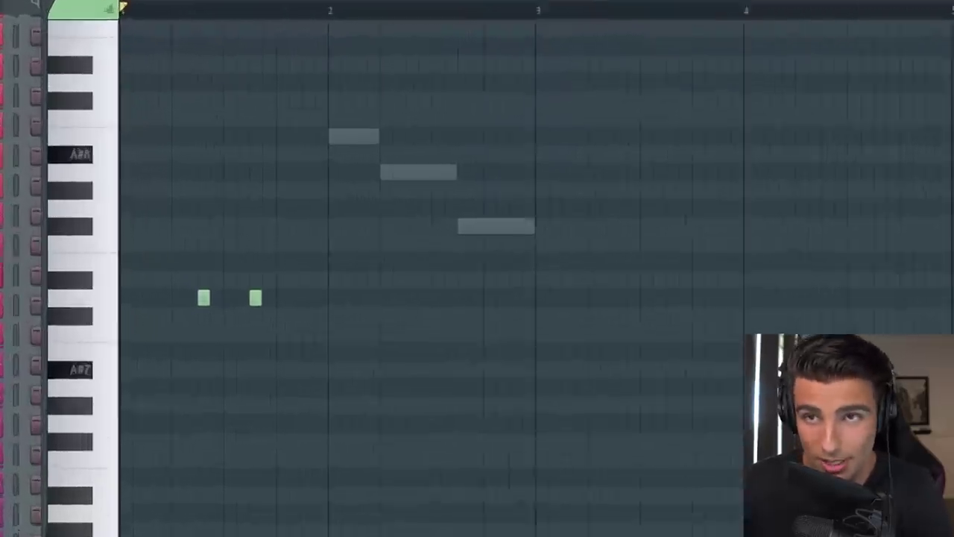
Audition the CHORUS LEAD on Z3TA+ 2 and its #2 layer's notes, then play the chorus from bar 33.
key("space")
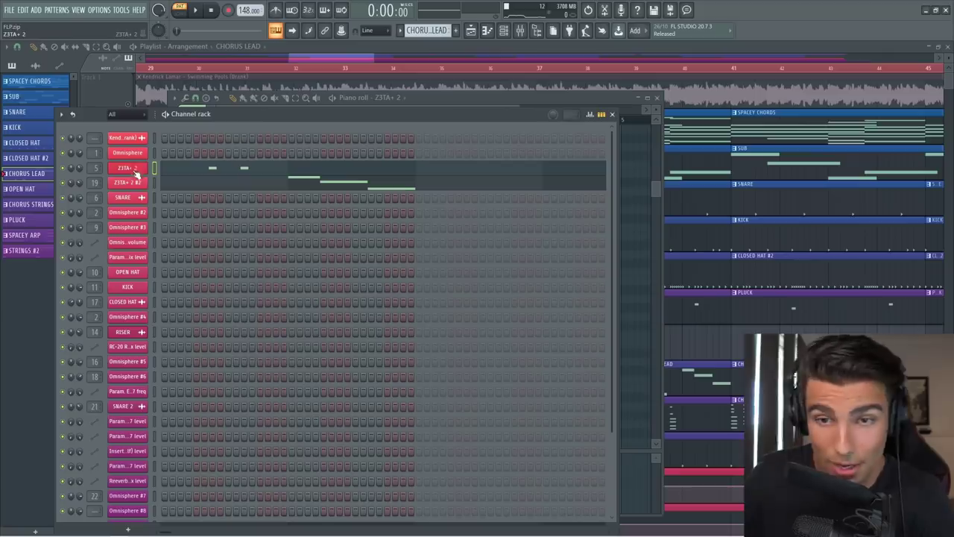
left_click(126, 167)
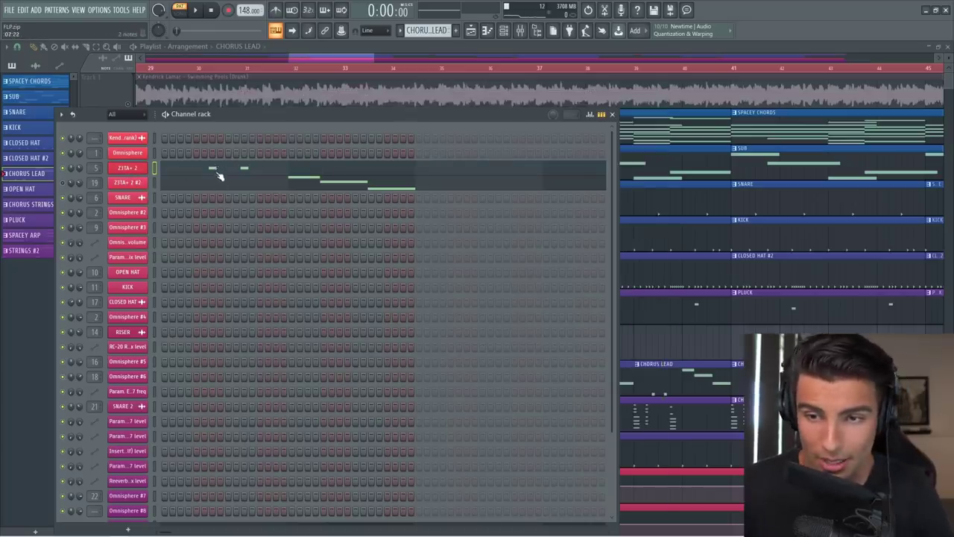
left_click(221, 172)
key("space")
key("space")
double_click(313, 183)
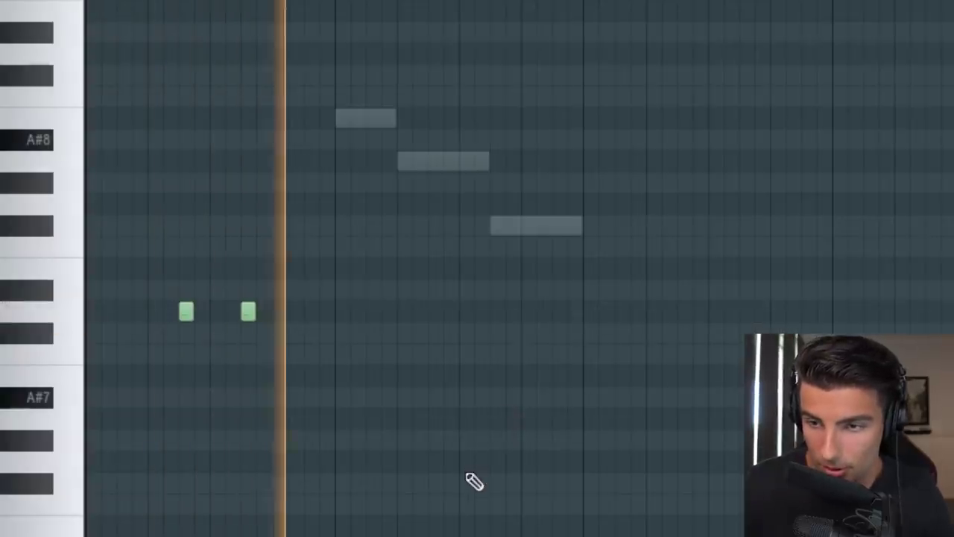
key("space")
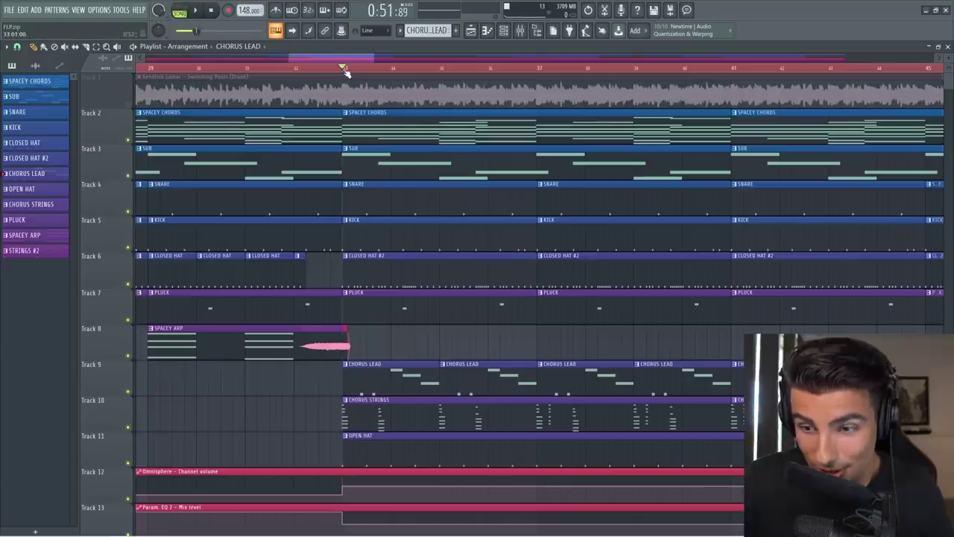
key("space")
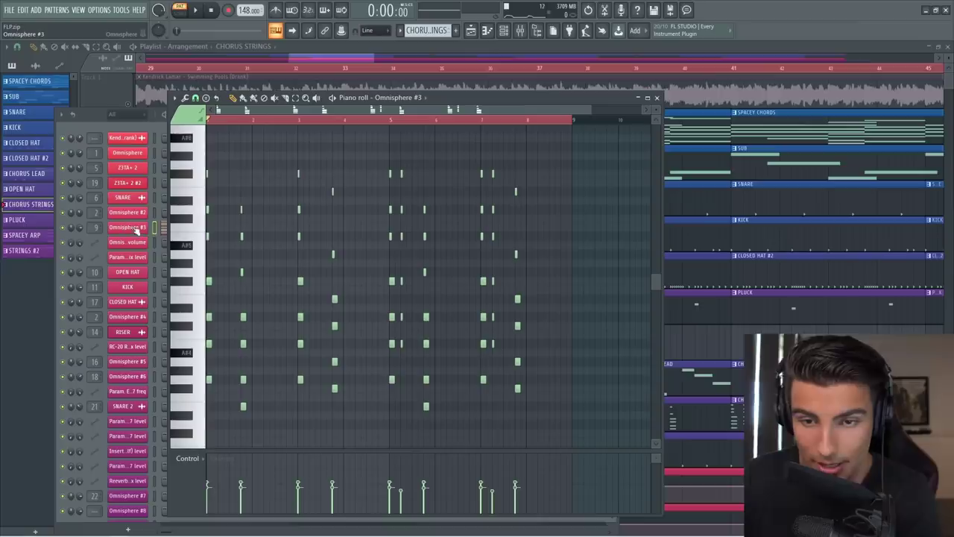
Open the Omnisphere #3 instrument to check its Cathedral String Orchestra patch.
left_click(135, 228)
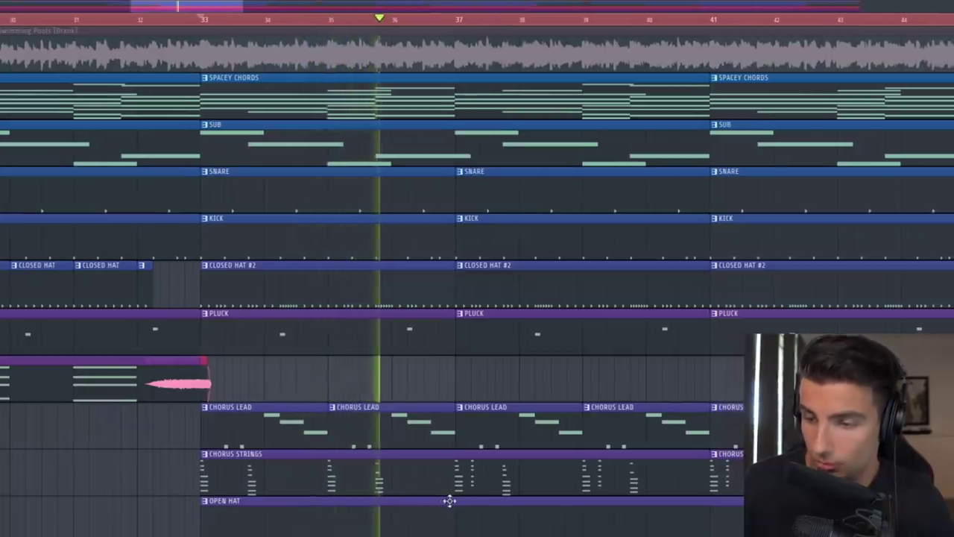
Check the OPEN HAT pattern, then open the STRINGS #2 clip at bar 129 in the Piano roll.
double_click(424, 505)
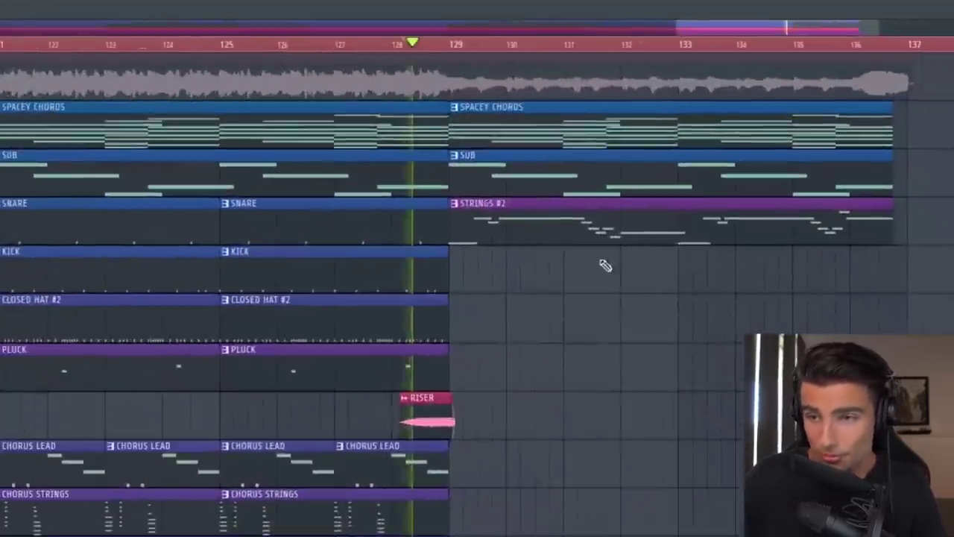
double_click(555, 234)
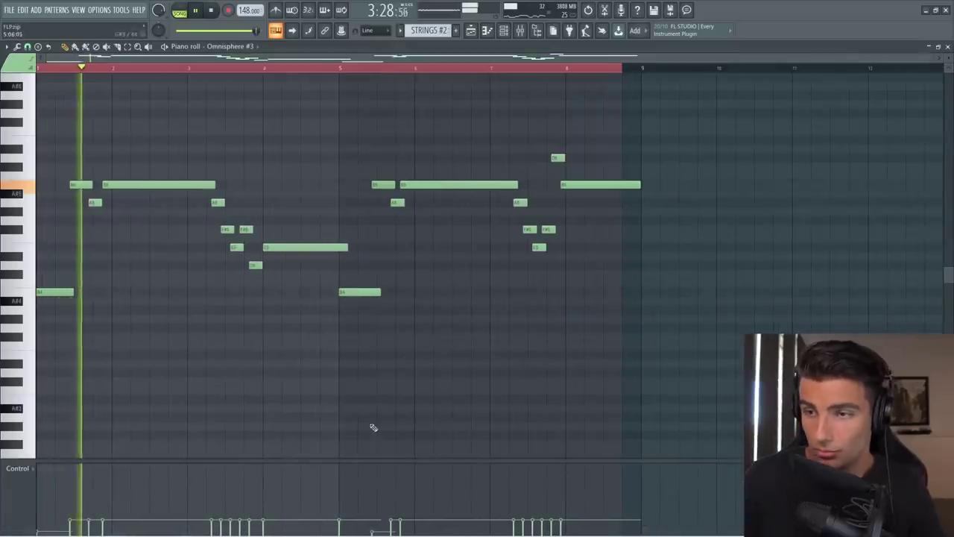